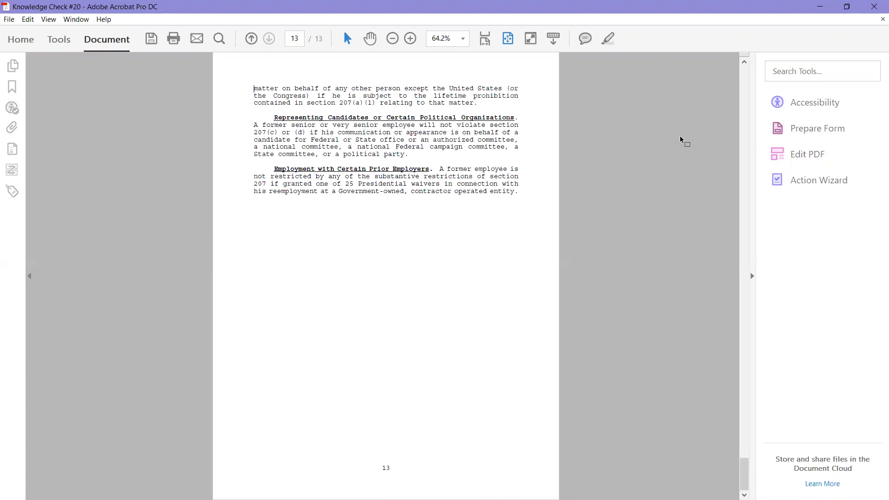
- Open the accessibility tools and run a Full Check on the PDF
{"action": "left_click", "coordinate": [814, 102]}
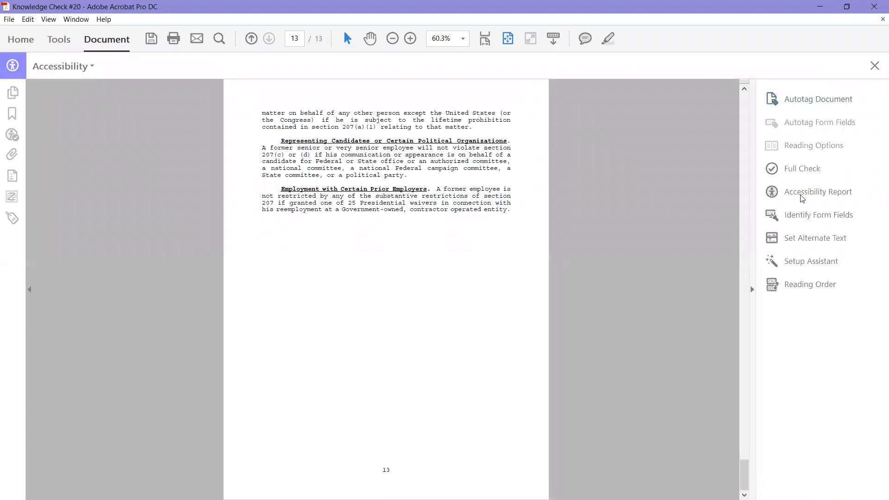
{"action": "left_click", "coordinate": [803, 172]}
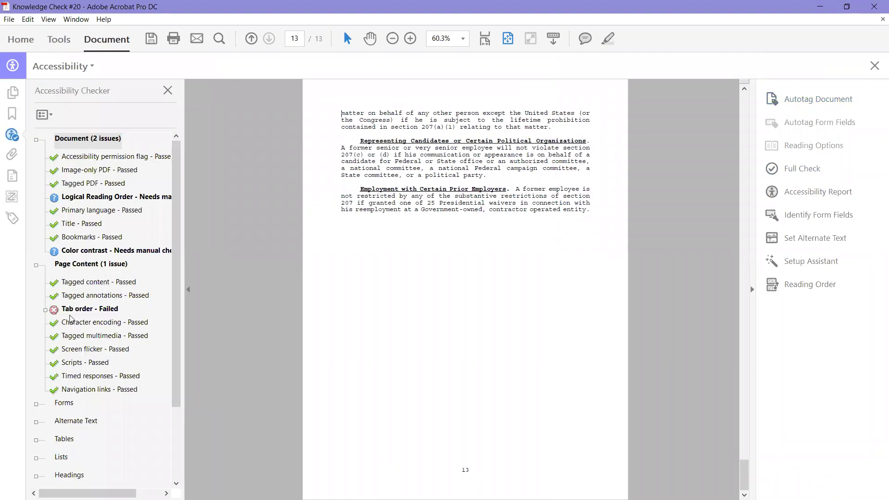
- Expand 'Tab order - Failed' to show affected Pages 1 through 13
{"action": "left_click", "coordinate": [45, 310]}
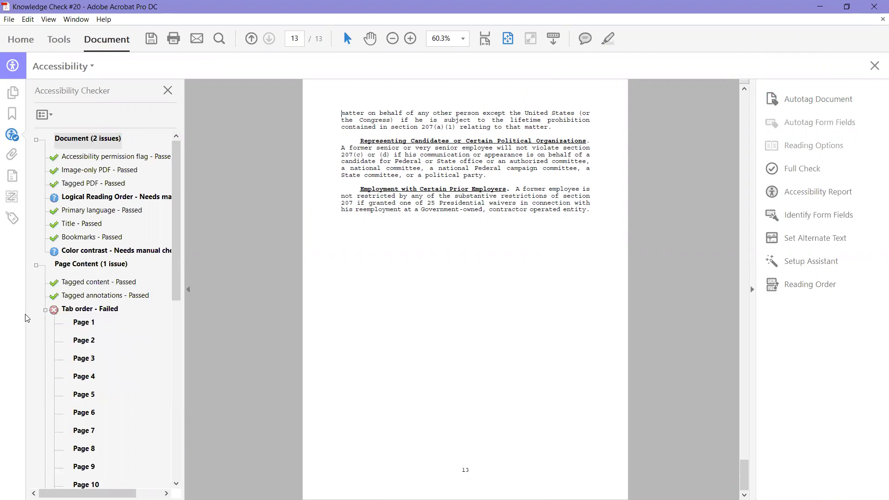
{"action": "scroll", "coordinate": [136, 303], "scroll_direction": "down", "scroll_amount": 3}
{"action": "scroll", "coordinate": [135, 303], "scroll_direction": "down", "scroll_amount": 2}
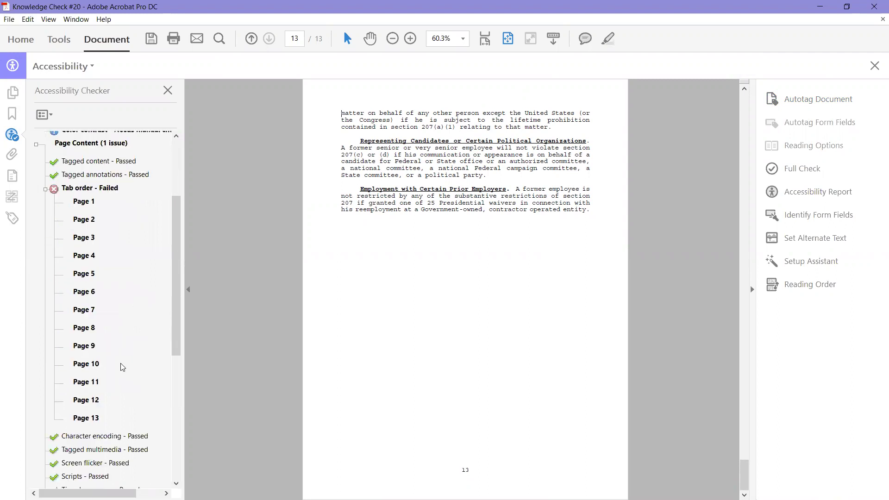
{"action": "scroll", "coordinate": [112, 299], "scroll_direction": "up", "scroll_amount": 5}
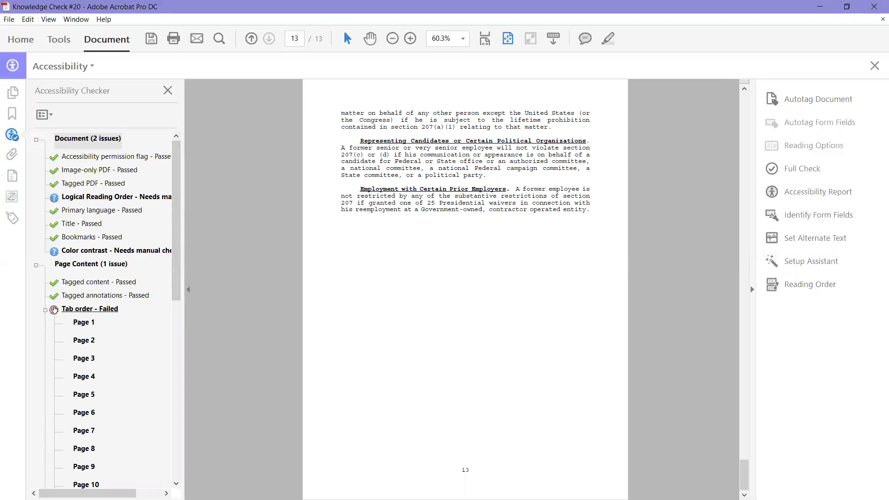
- Bring up the context menu for the 'Tab order - Failed' result
{"action": "right_click", "coordinate": [90, 310]}
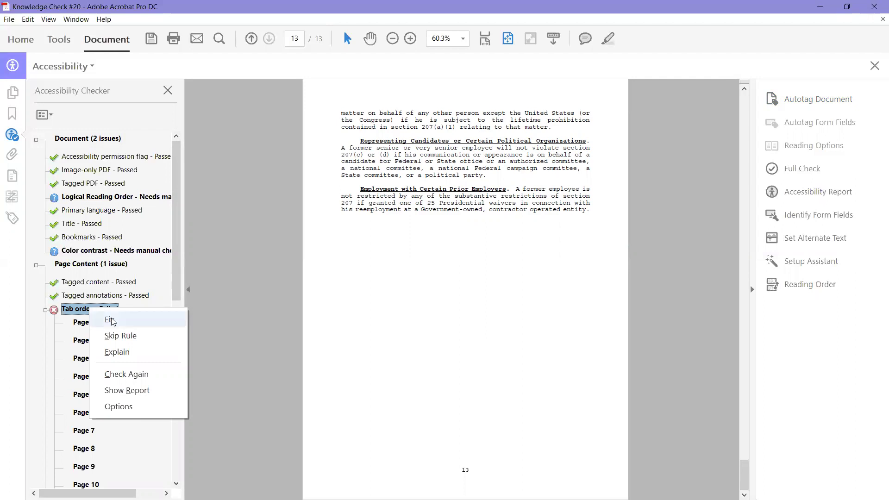
- Apply Fix so all pages follow structure tab order, and confirm the success message
{"action": "left_click", "coordinate": [110, 320]}
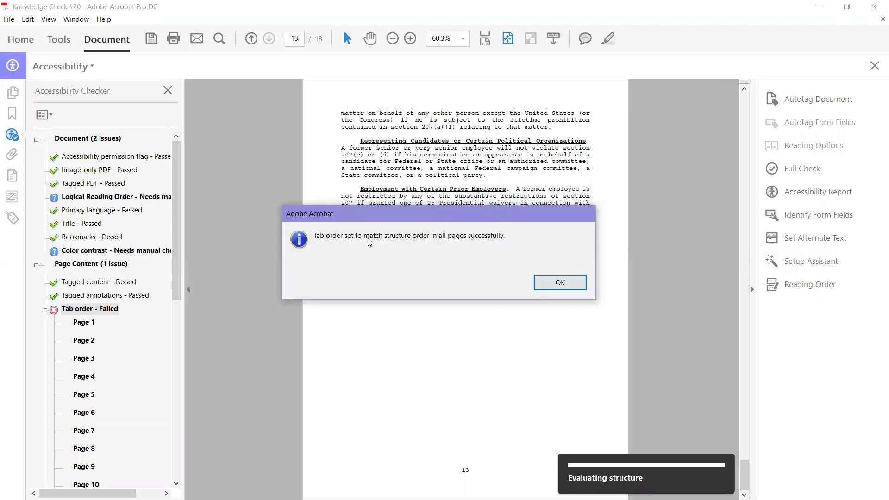
{"action": "left_click", "coordinate": [560, 282]}
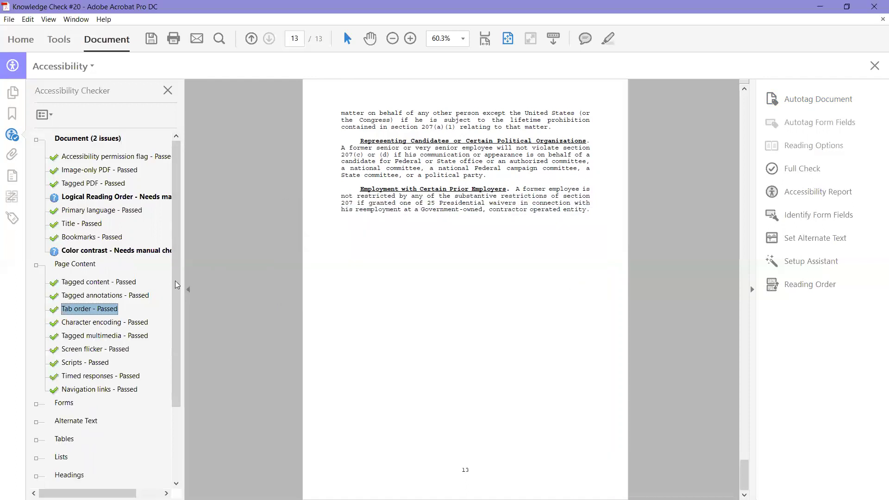